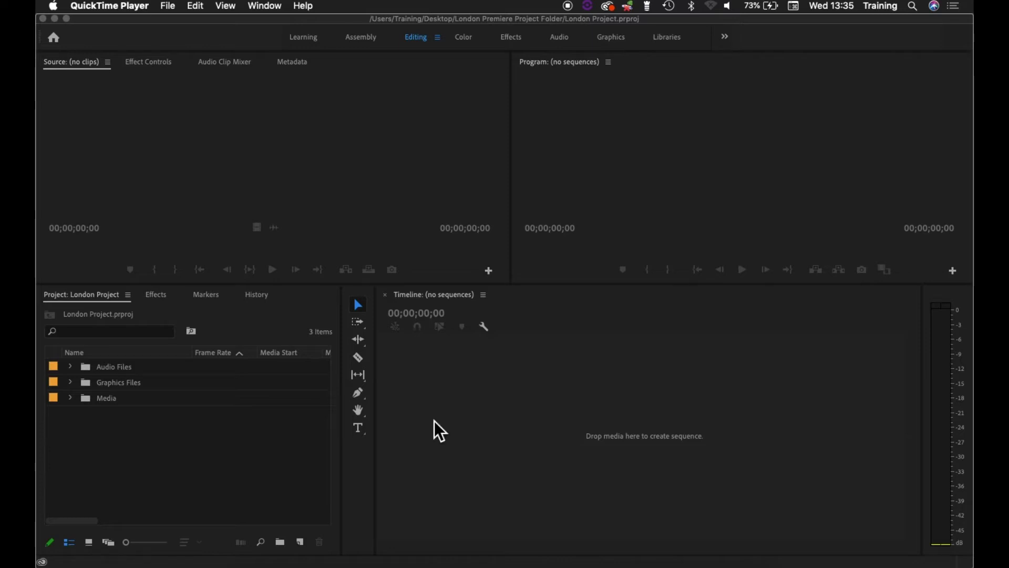
Step: Expand the Media bin and show the Properties of MVI_0744.MOV (1920 x 1080, 25 fps)
left_click(71, 403)
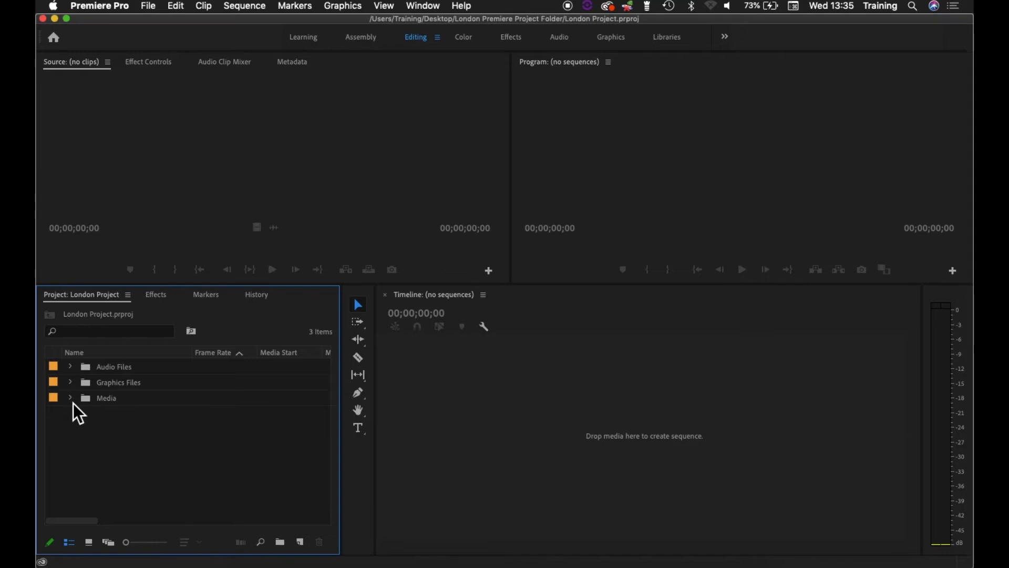
left_click(73, 403)
left_click(104, 436)
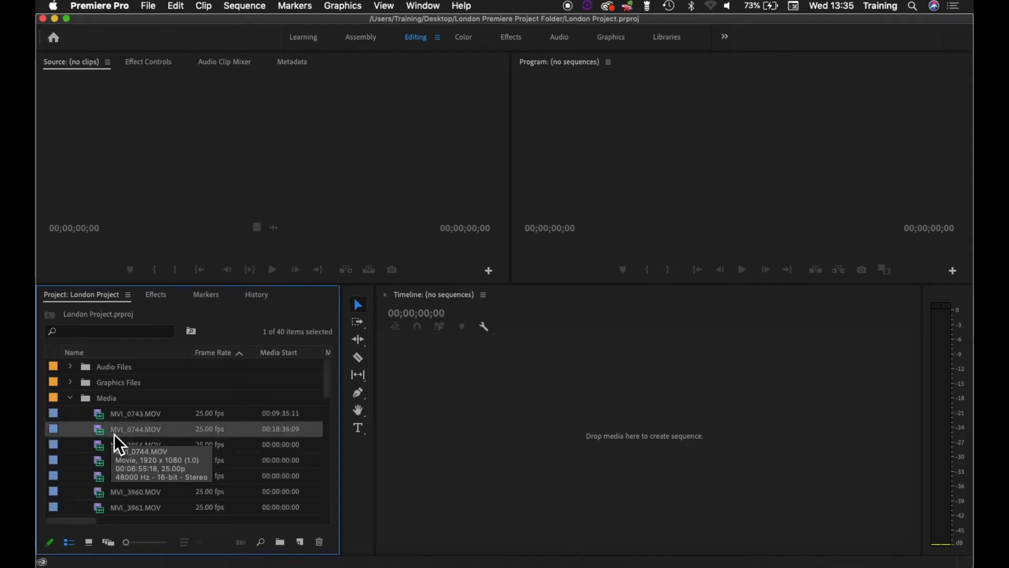
right_click(117, 444)
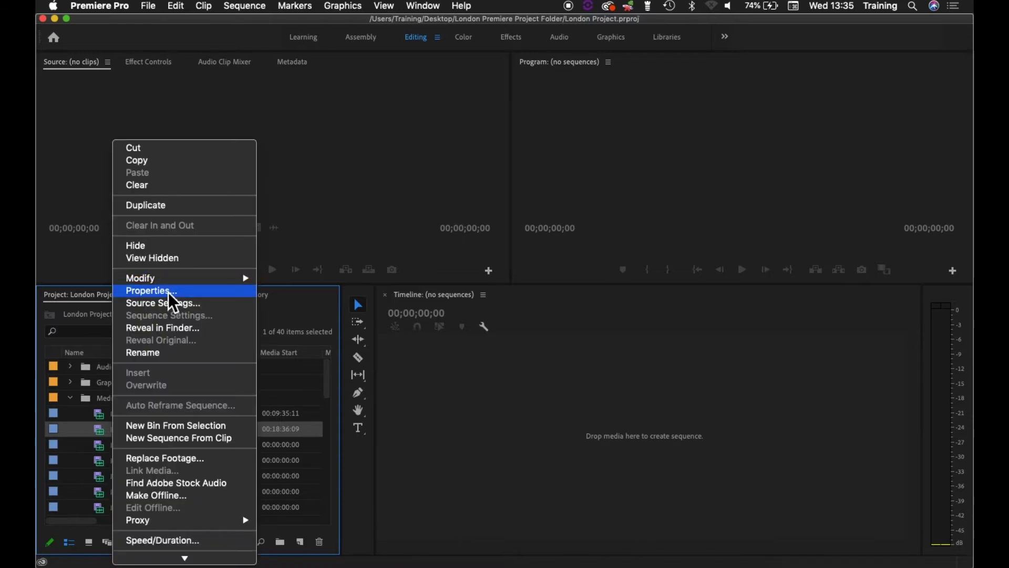
left_click(169, 292)
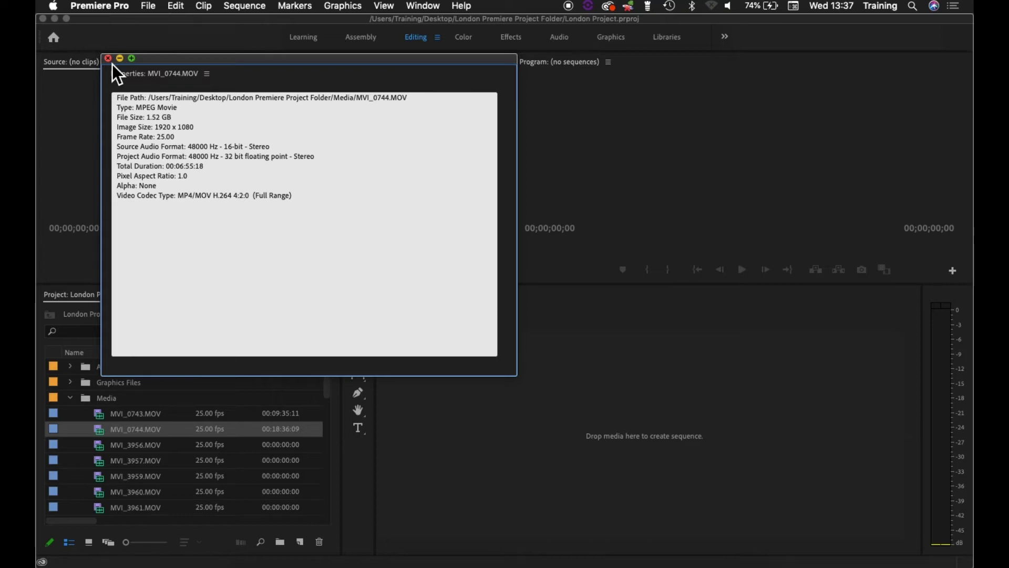
Step: Close the MVI_0744.MOV Properties window, leaving the expanded Media bin in view
left_click(109, 59)
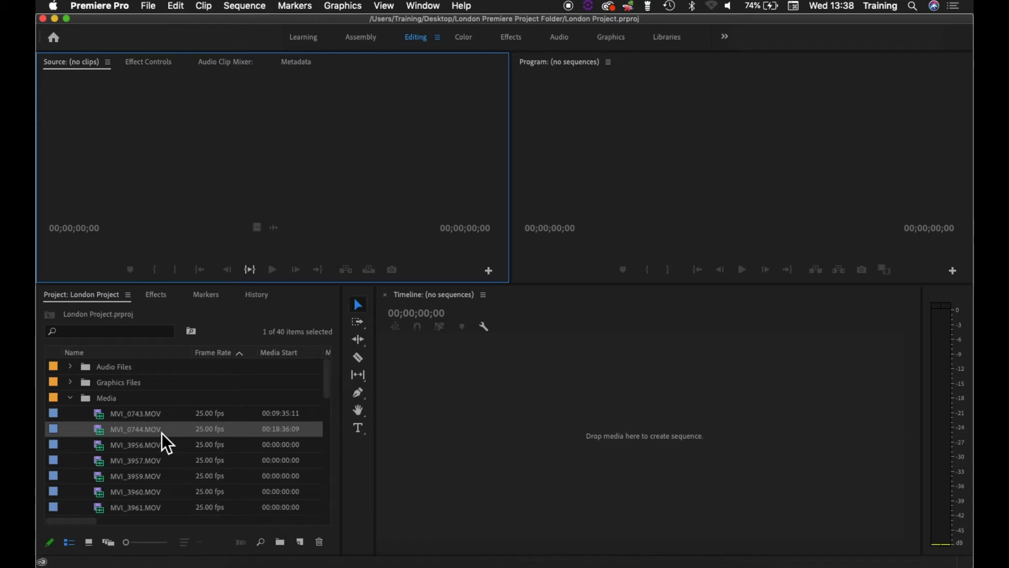
mouse_move(161, 433)
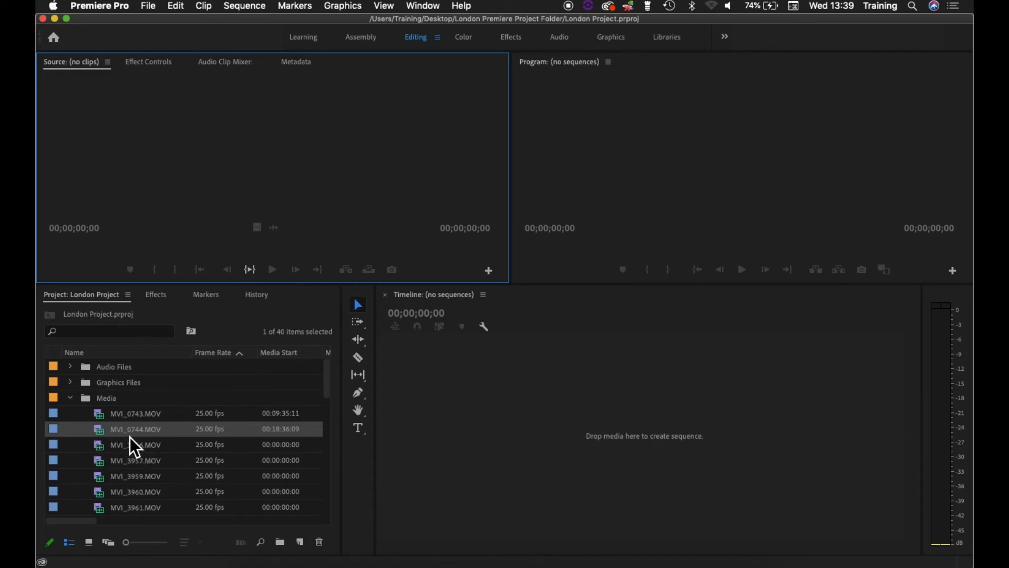
Step: Build a sequence from MVI_0744.MOV on the timeline, scrub a few seconds in, and zoom to fit
mouse_move(130, 437)
left_click_drag(102, 435, 584, 448)
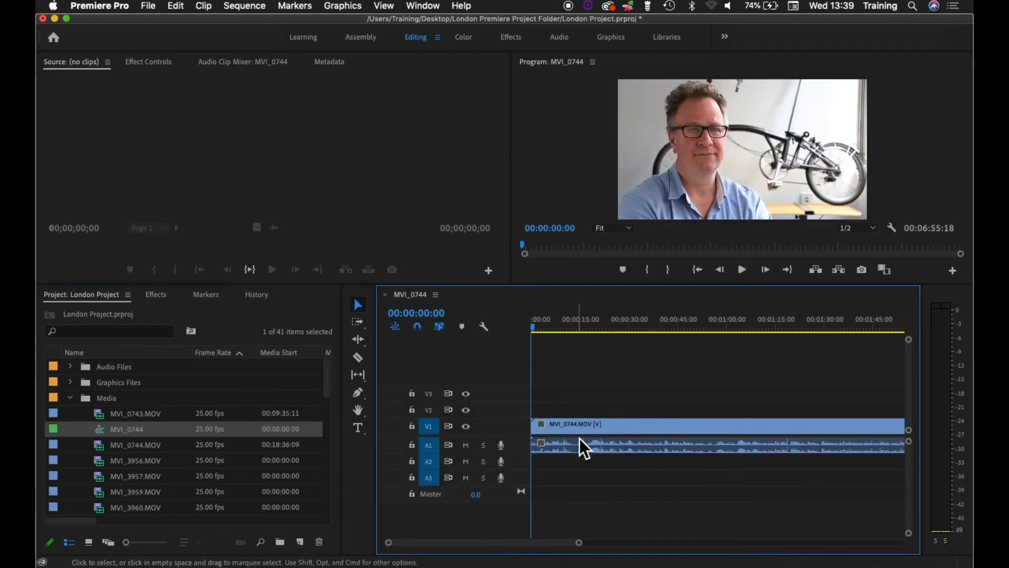
mouse_move(548, 331)
left_mouse_down()
mouse_move(595, 326)
mouse_move(561, 330)
left_mouse_up()
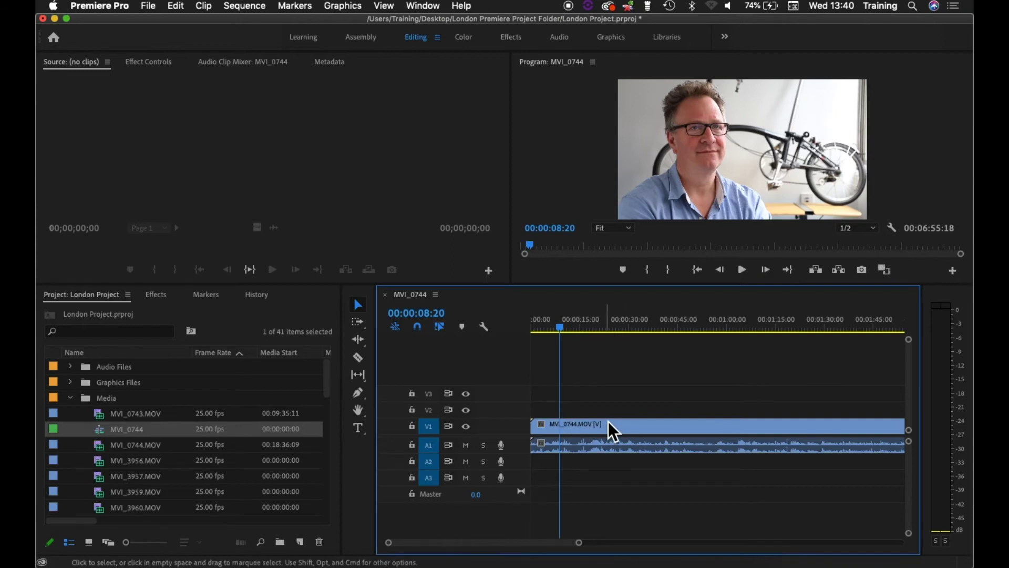
key("backslash")
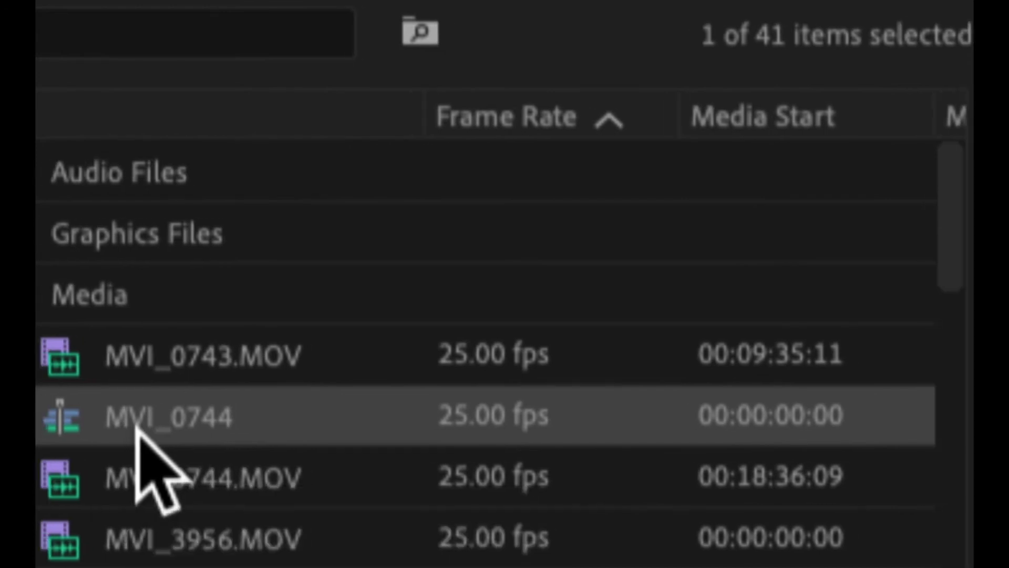
Step: Rename the MVI_0744 sequence to 'Interview Edit 1'
left_click(135, 420)
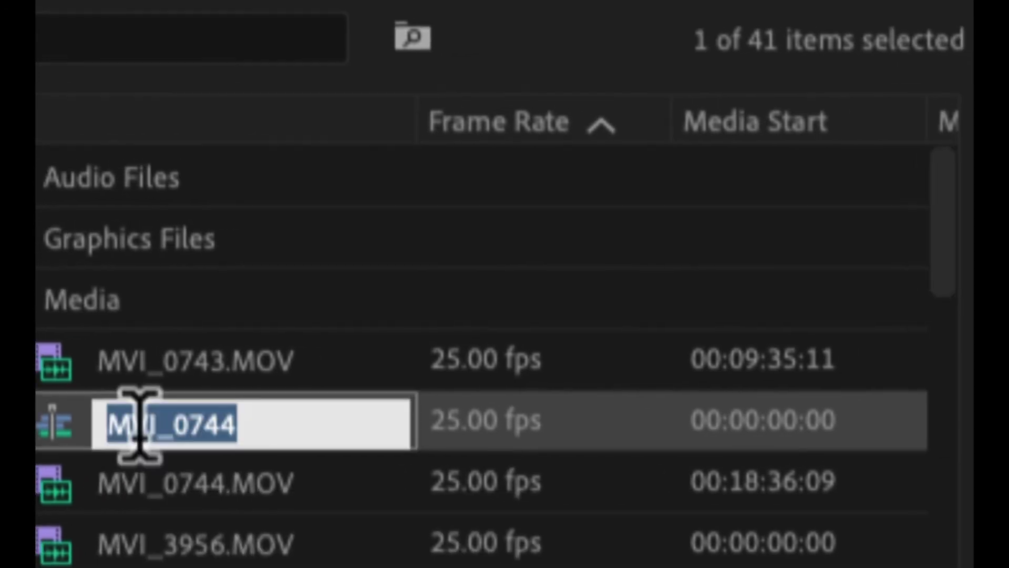
type("Intervi")
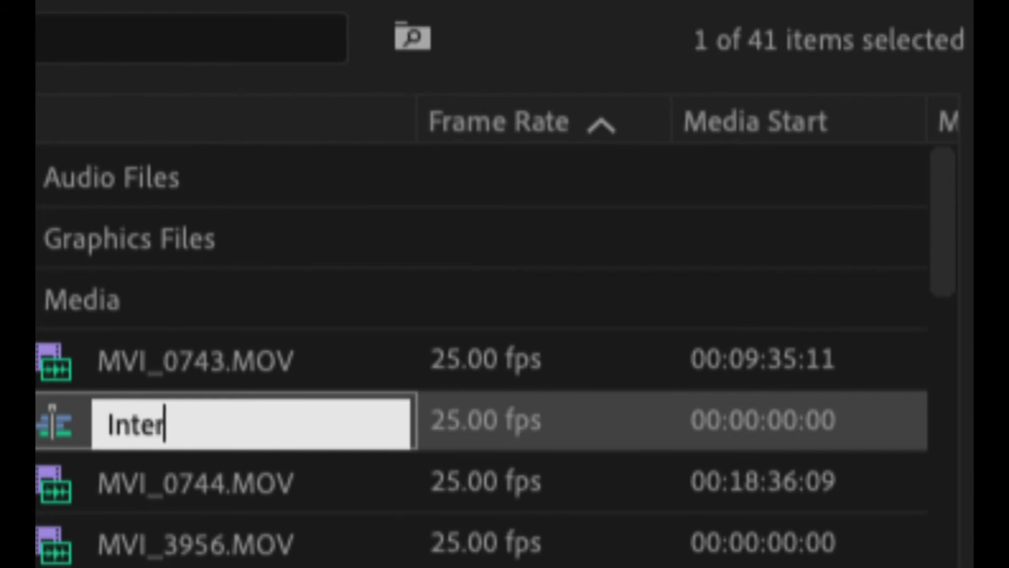
type("ew Edit 1")
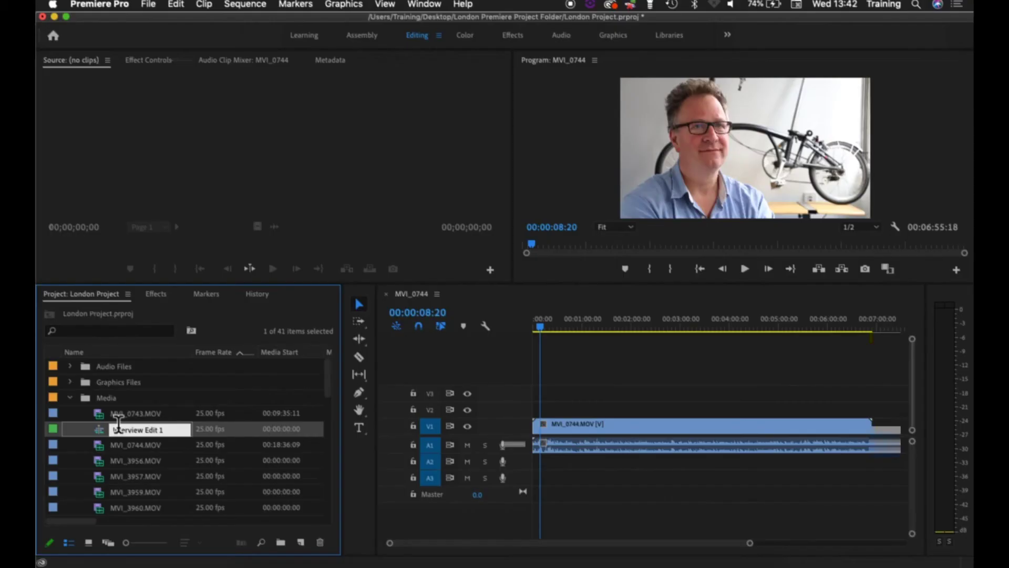
left_click(135, 444)
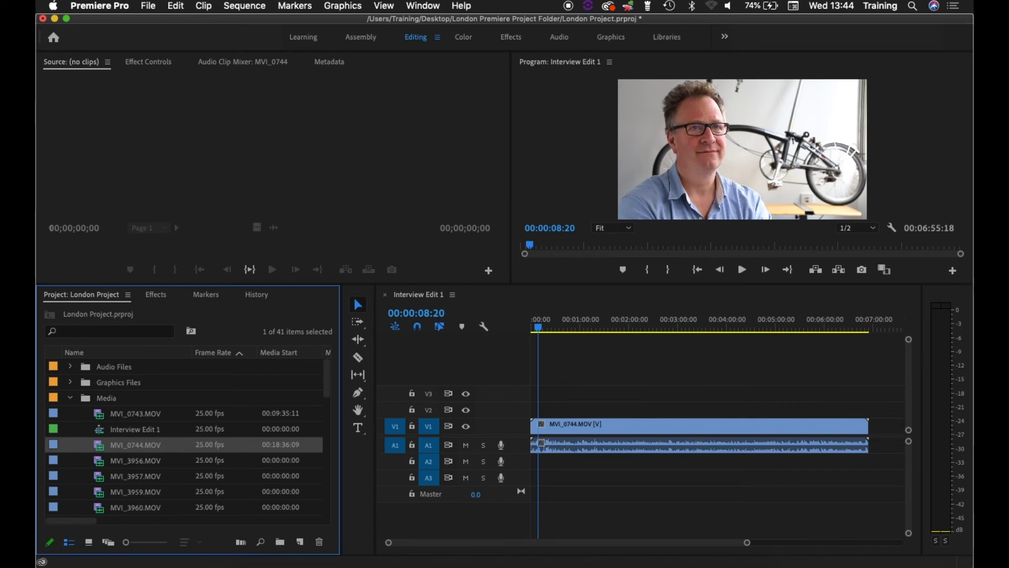
Step: Collapse the Media bin and add a new project bin named 'Sequences'
key("Left")
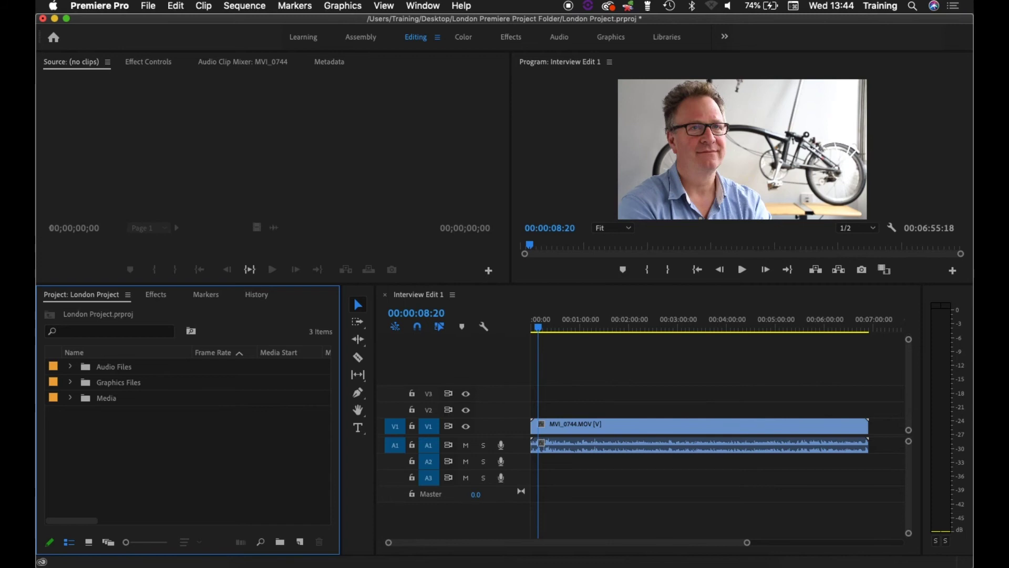
right_click(104, 436)
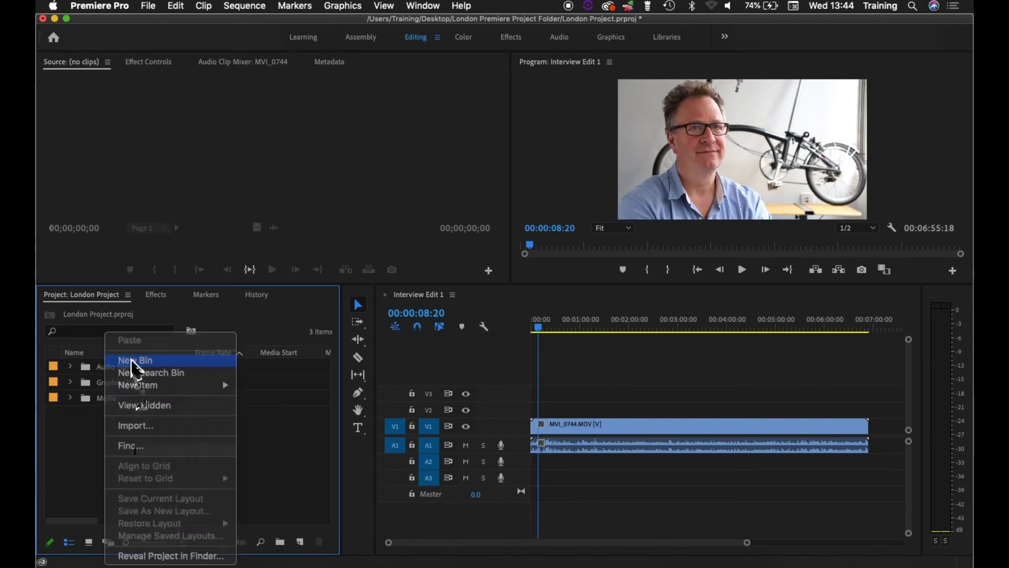
left_click(136, 362)
type("Seq")
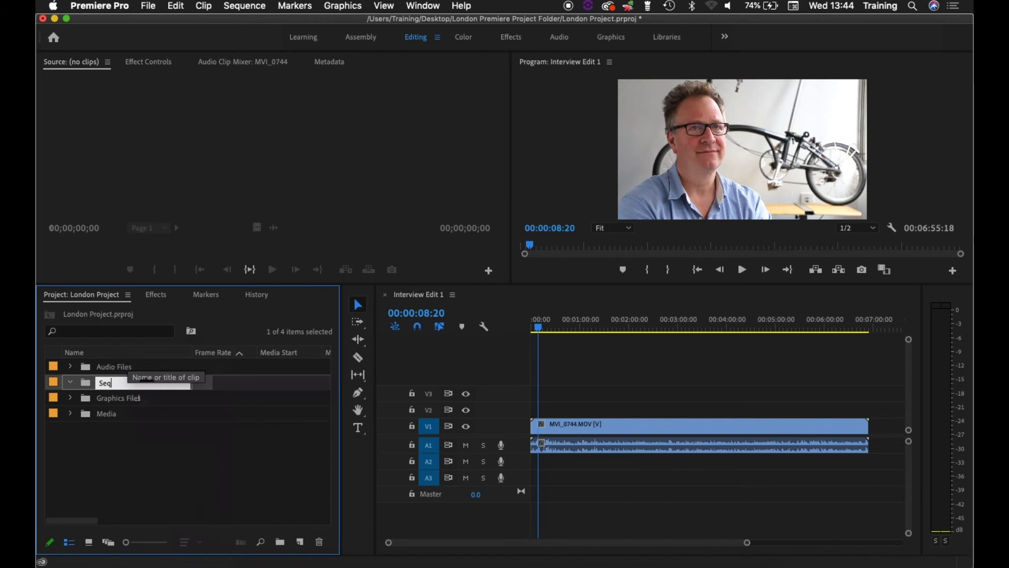
type("uences")
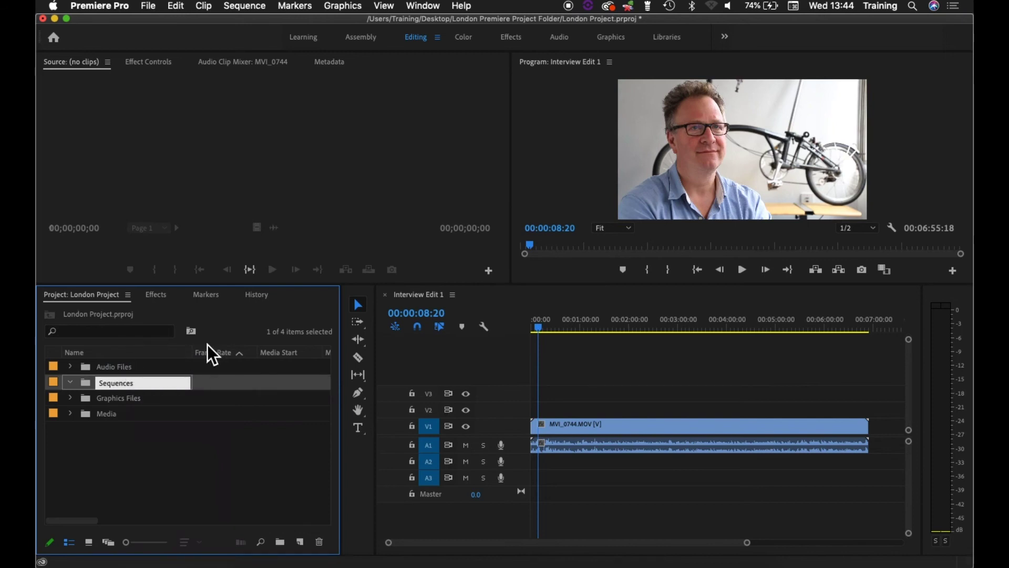
left_click(152, 429)
Step: Move the Interview Edit 1 sequence from the Media bin into the Sequences bin
left_click(71, 413)
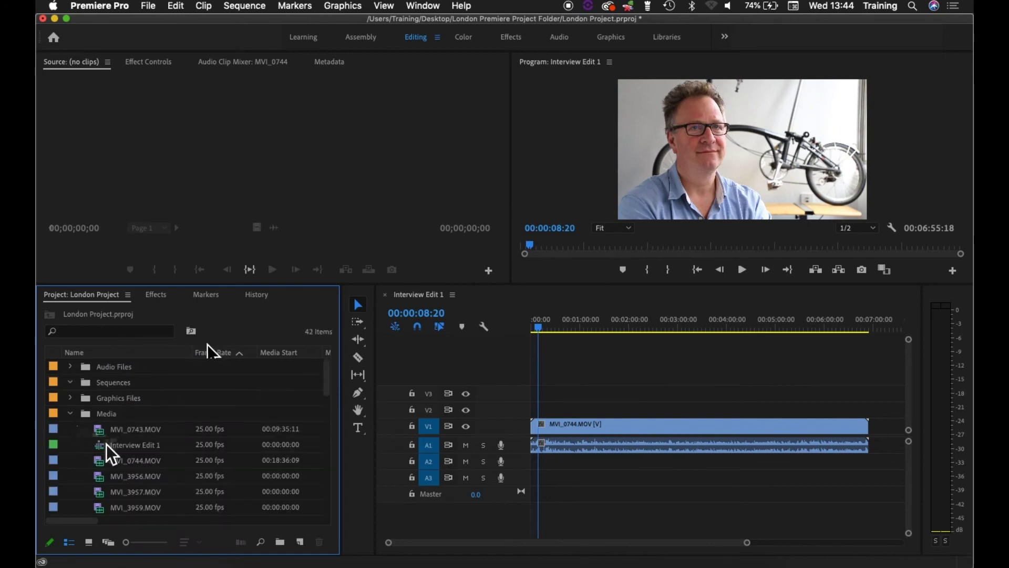
left_click_drag(105, 447, 86, 390)
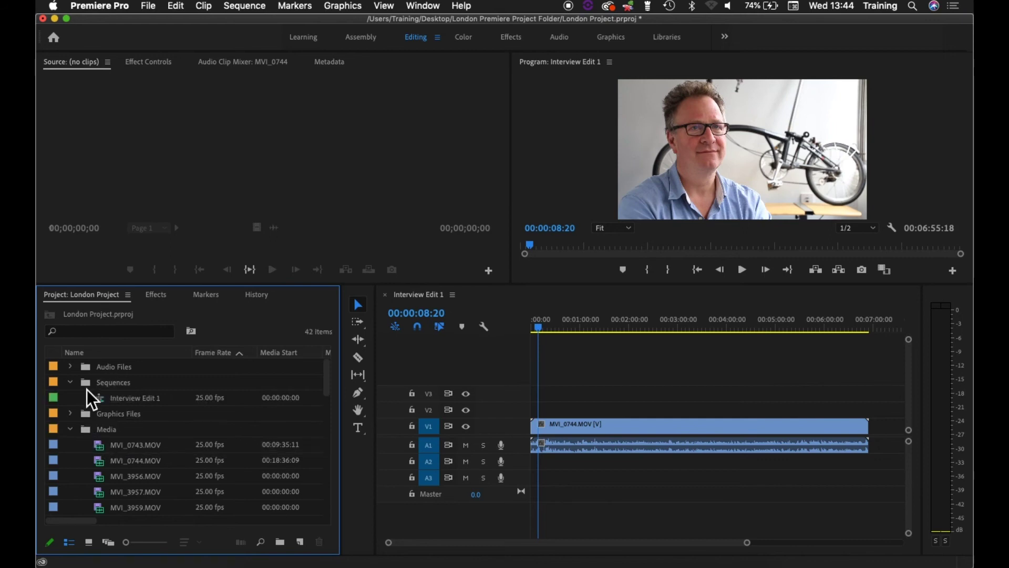
left_click(71, 429)
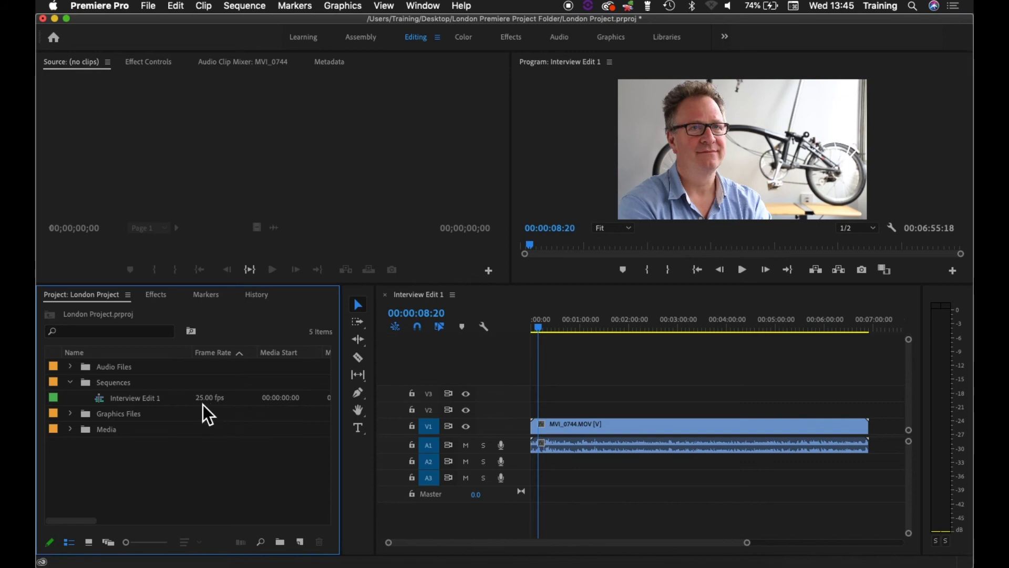
left_click(72, 430)
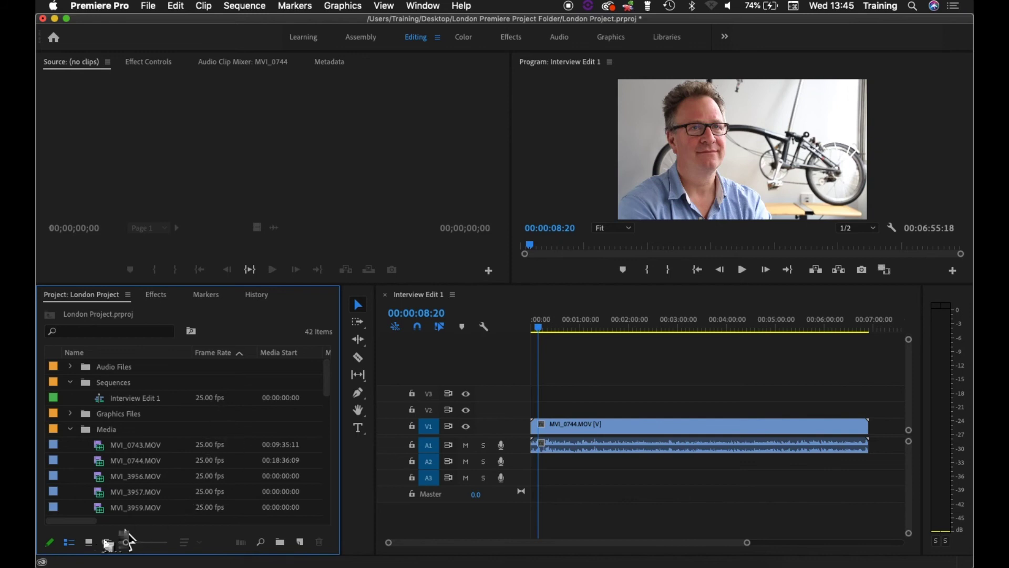
scroll(126, 540, "right", 3)
scroll(129, 542, "right", 4)
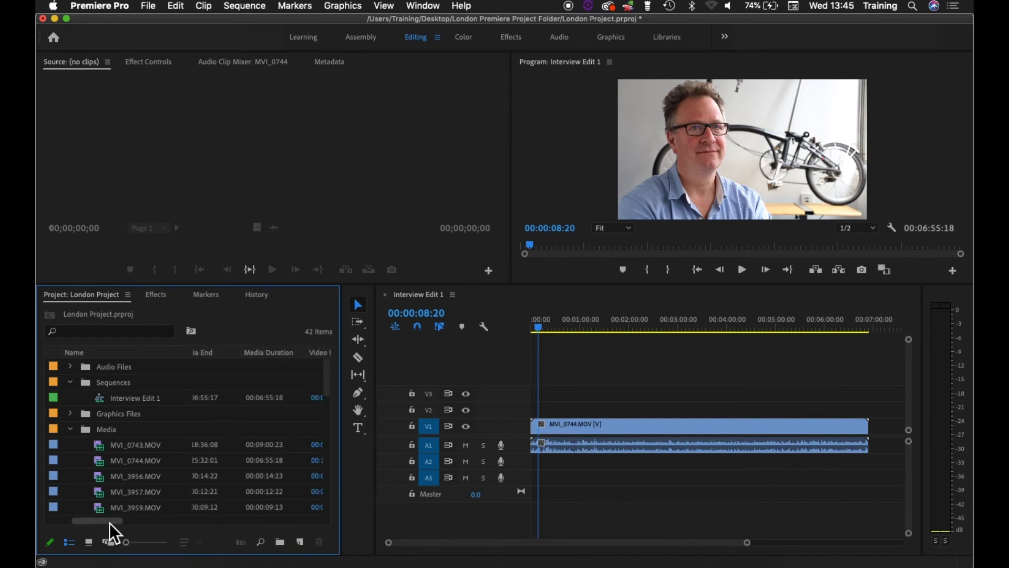
scroll(145, 539, "right", 5)
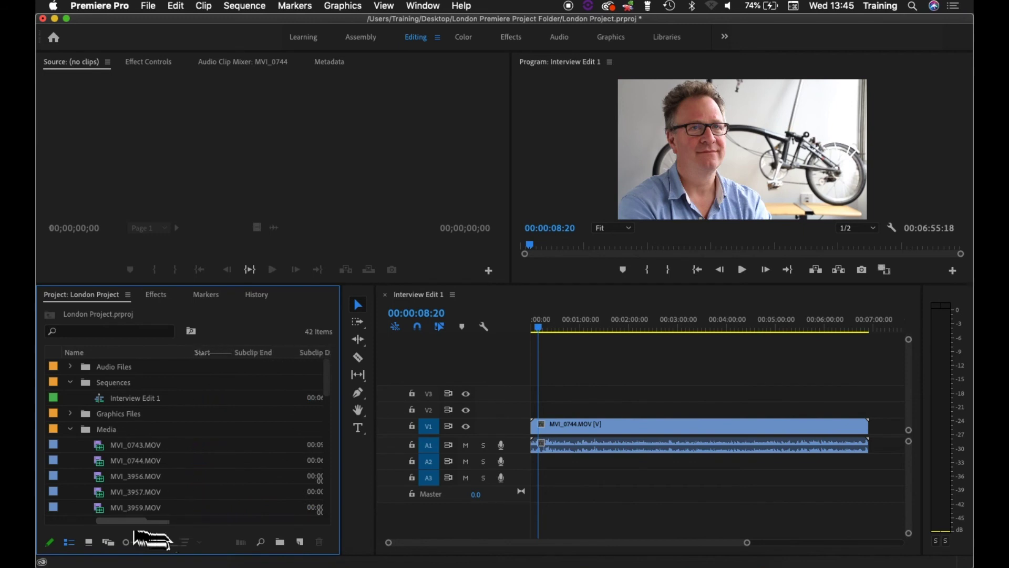
scroll(226, 473, "right", 1)
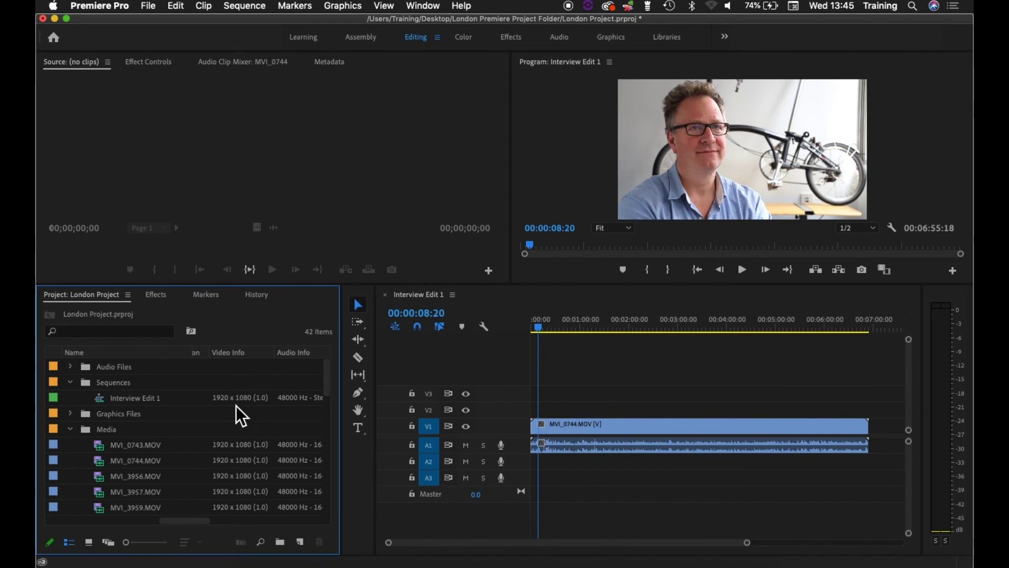
scroll(248, 422, "right", 5)
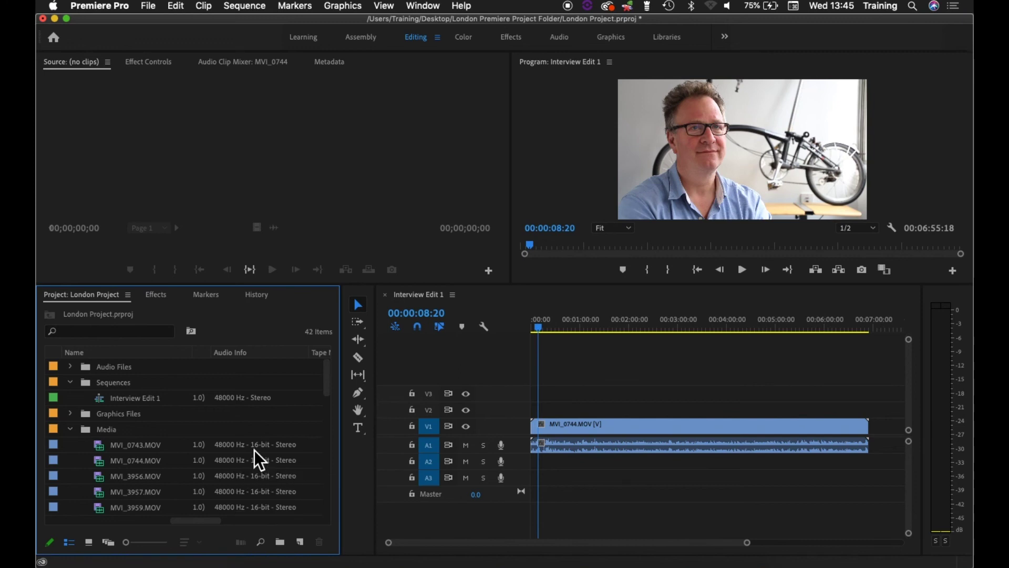
scroll(254, 452, "left", 5)
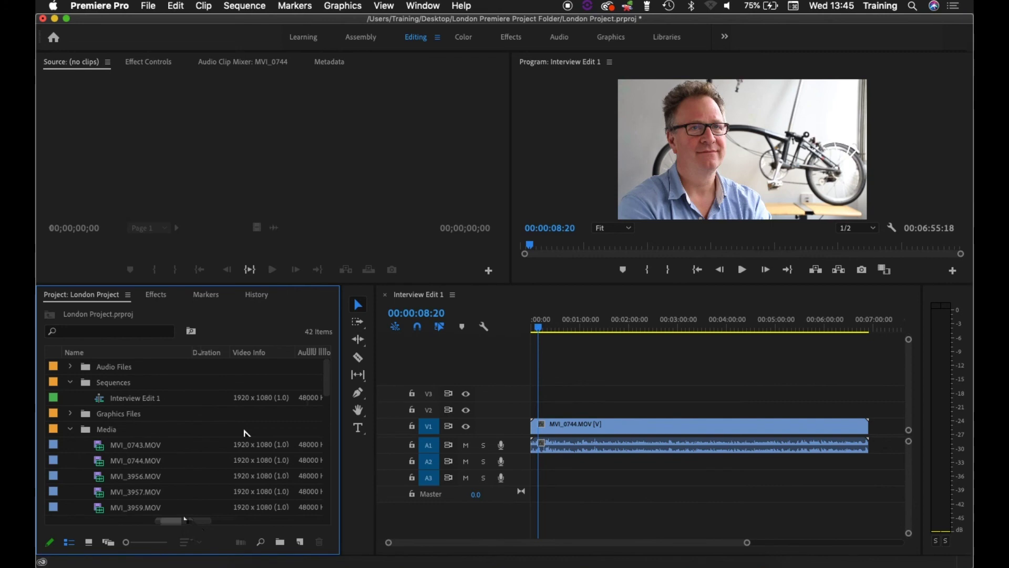
scroll(191, 518, "right", 3)
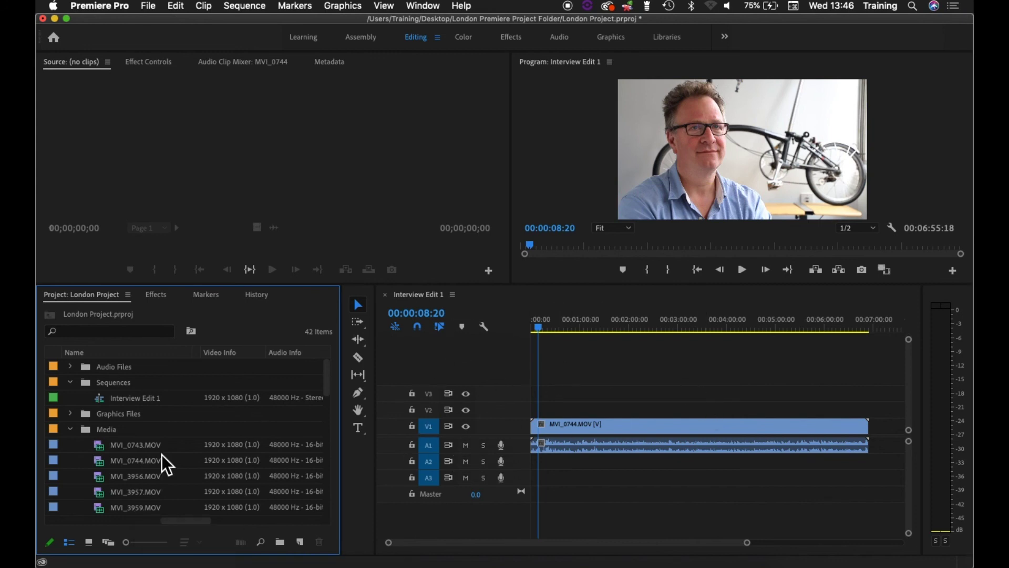
Step: Create an MVI_3956 sequence from the MVI_3956.MOV clip with New Sequence From Clip
left_click_drag(100, 478, 602, 413)
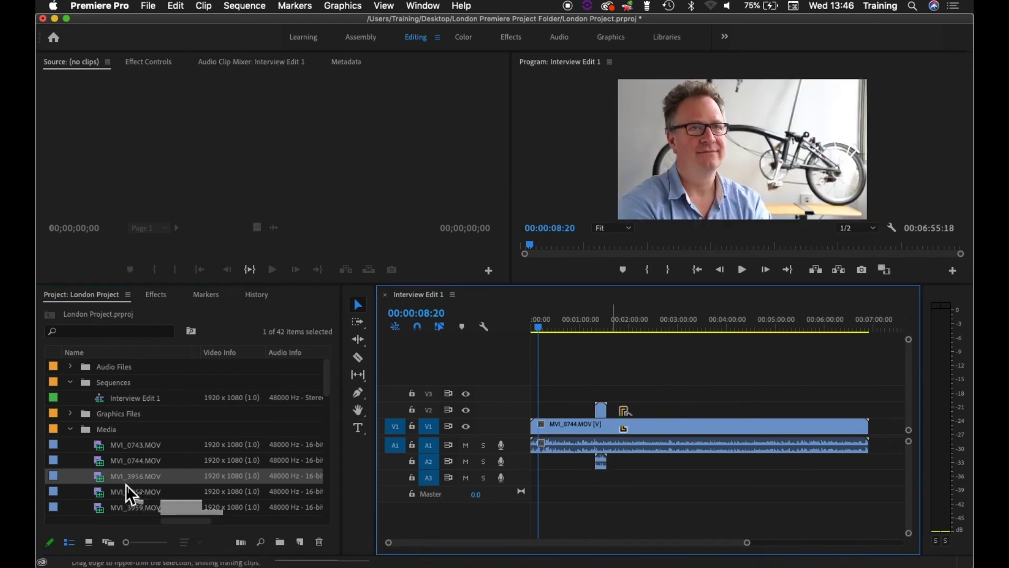
left_click_drag(116, 492, 106, 489)
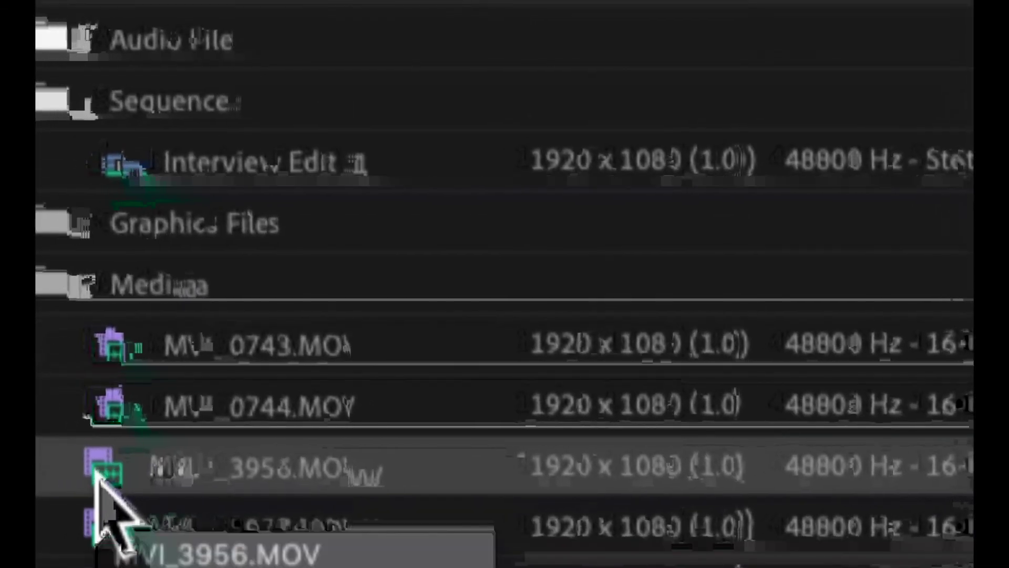
right_click(95, 469)
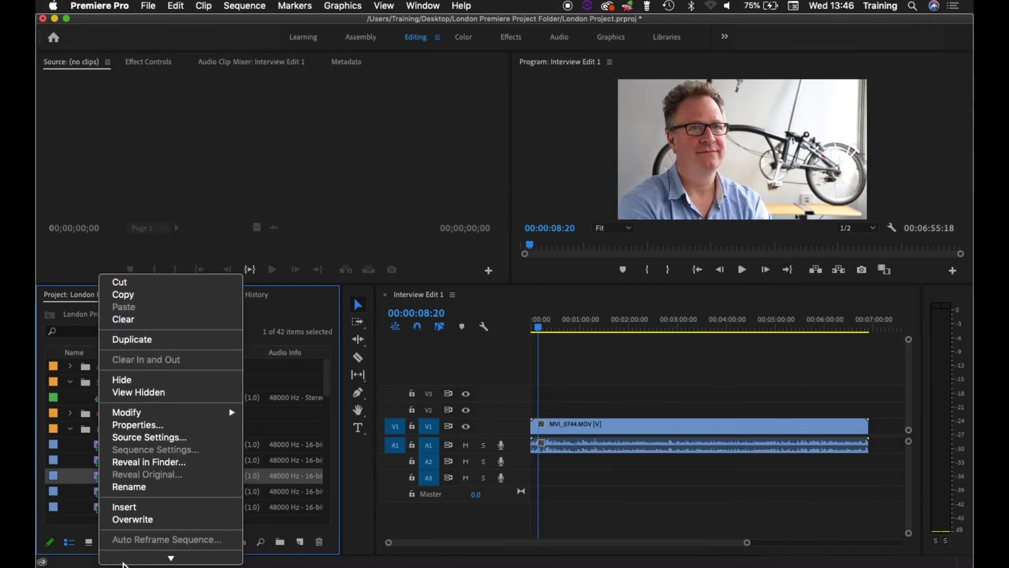
scroll(122, 559, "down", 3)
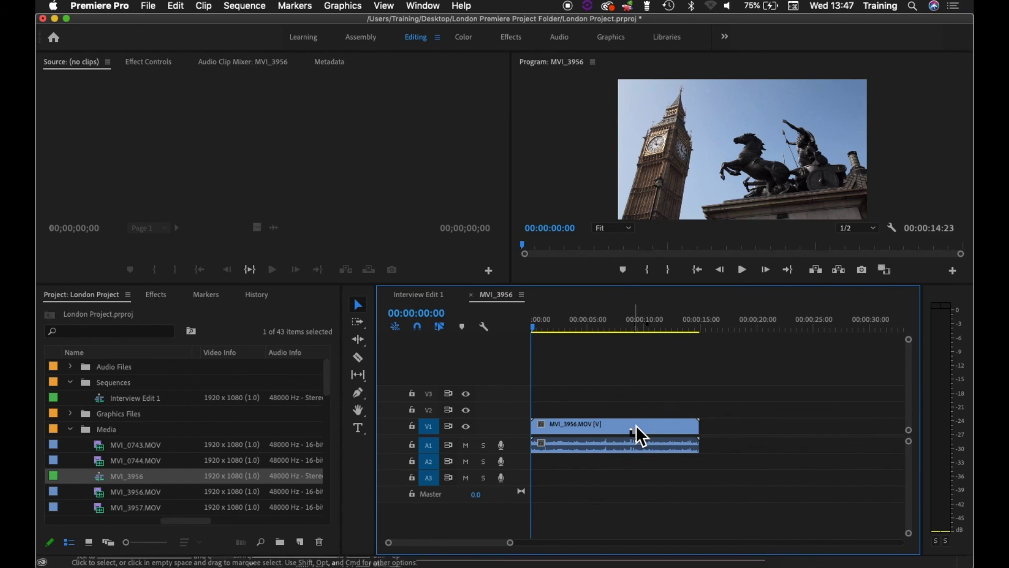
Step: Rename the MVI_3956 sequence to 'Edit 2', file it in Sequences, and return to Interview Edit 1
mouse_move(636, 425)
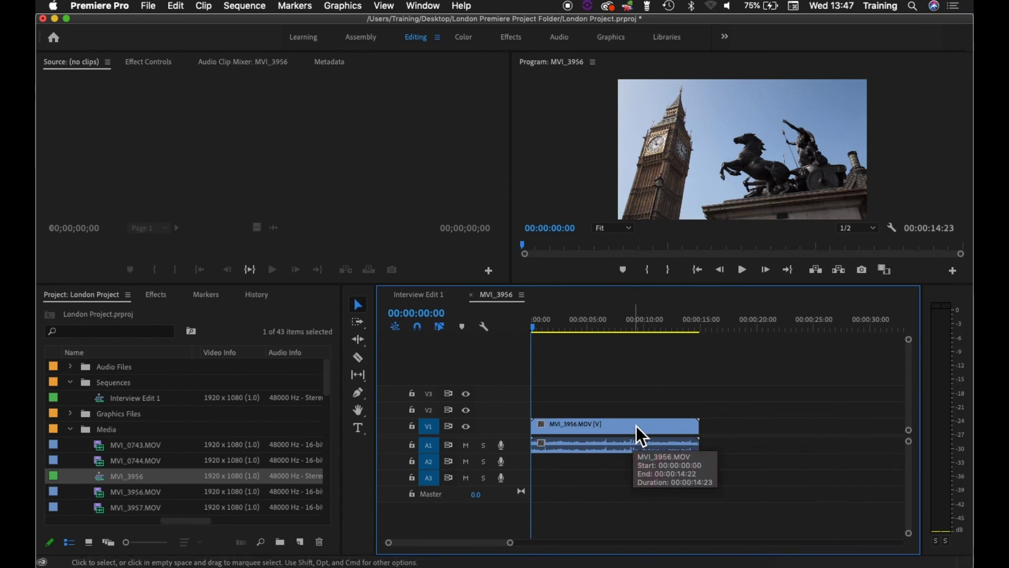
mouse_move(132, 482)
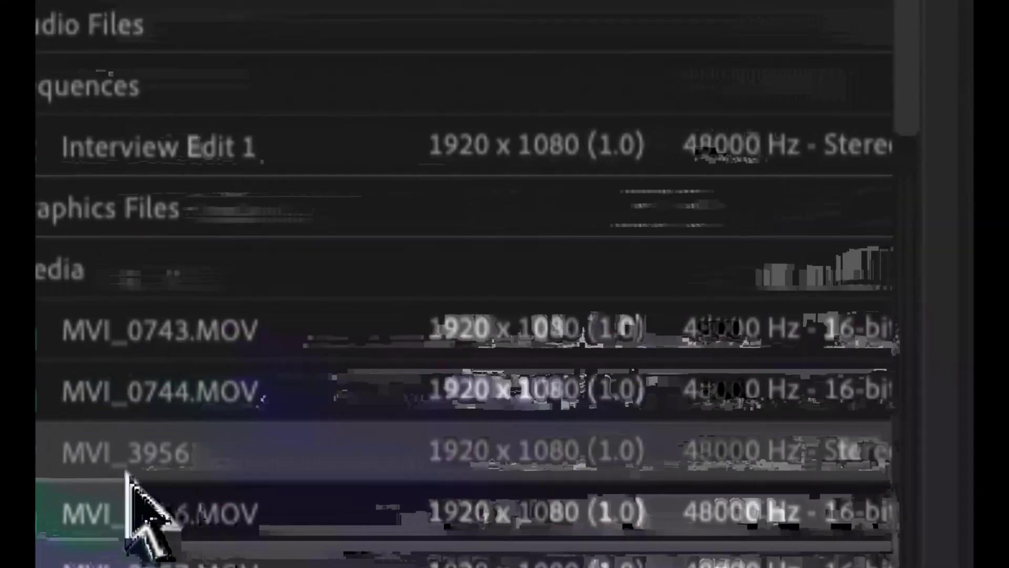
left_click(121, 474)
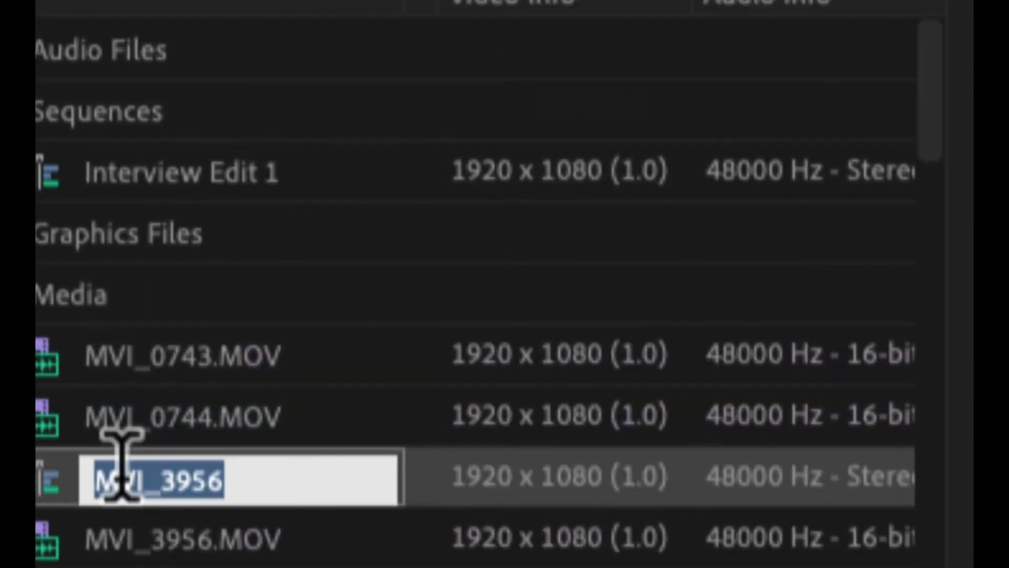
type("Edit 2")
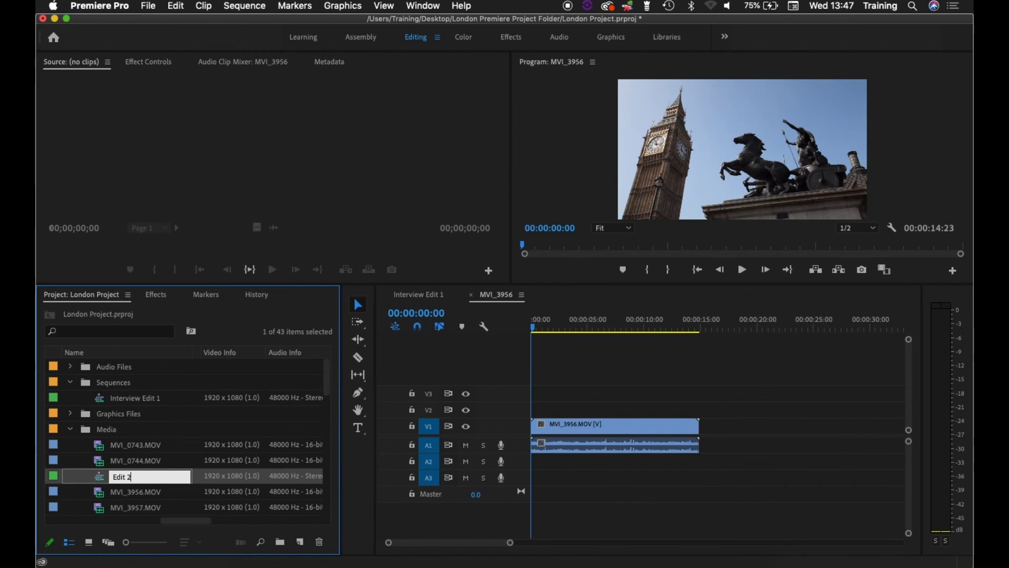
key("Return")
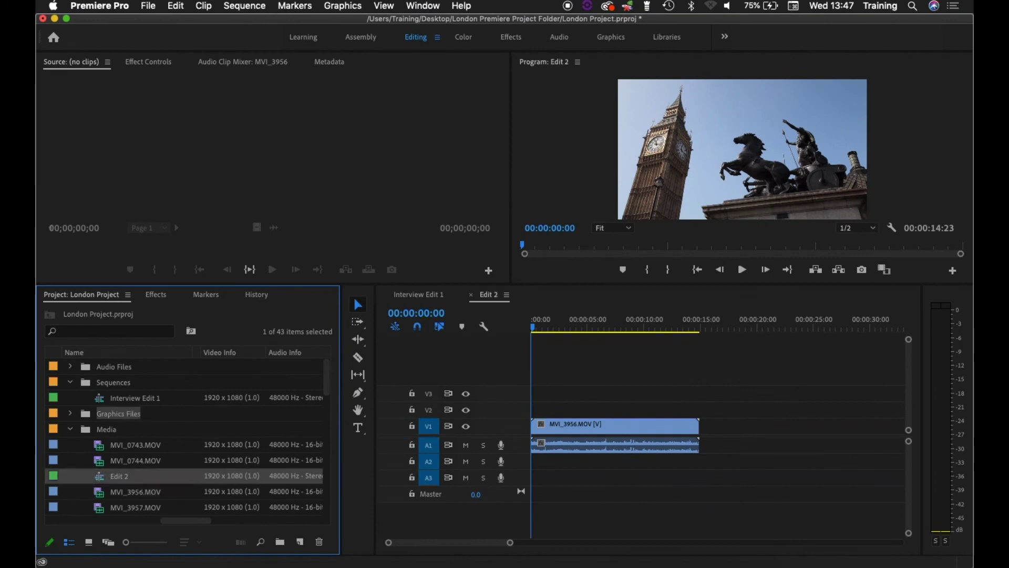
left_click_drag(119, 476, 113, 382)
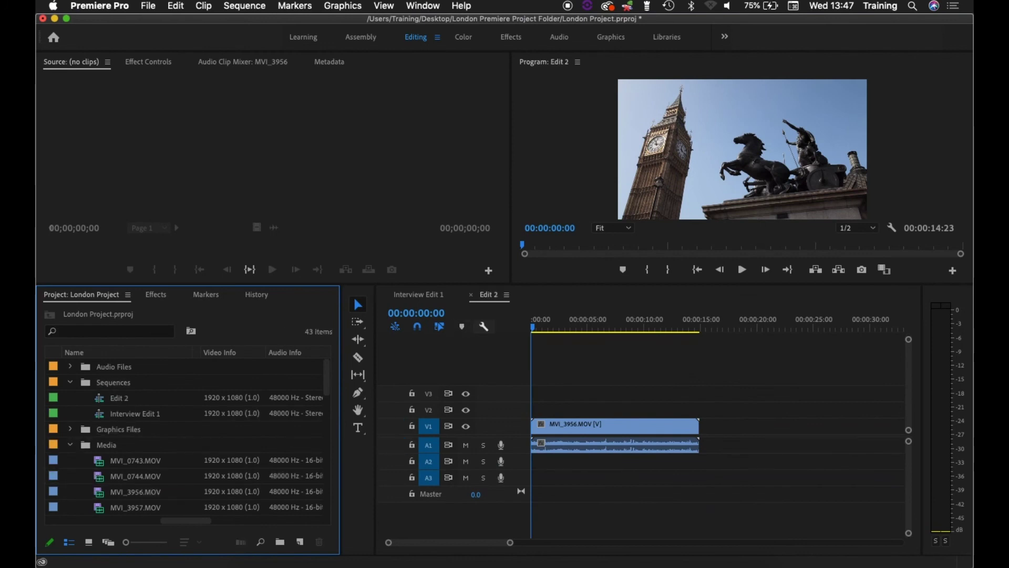
left_click(418, 294)
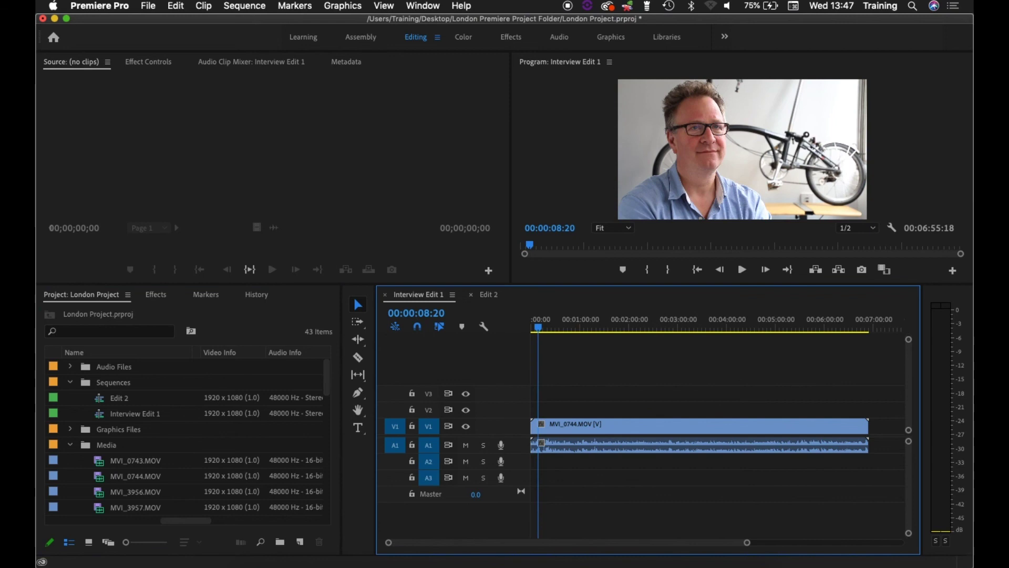
Step: Select the Edit 2 timeline tab and close the Edit 2 sequence
left_click(489, 294)
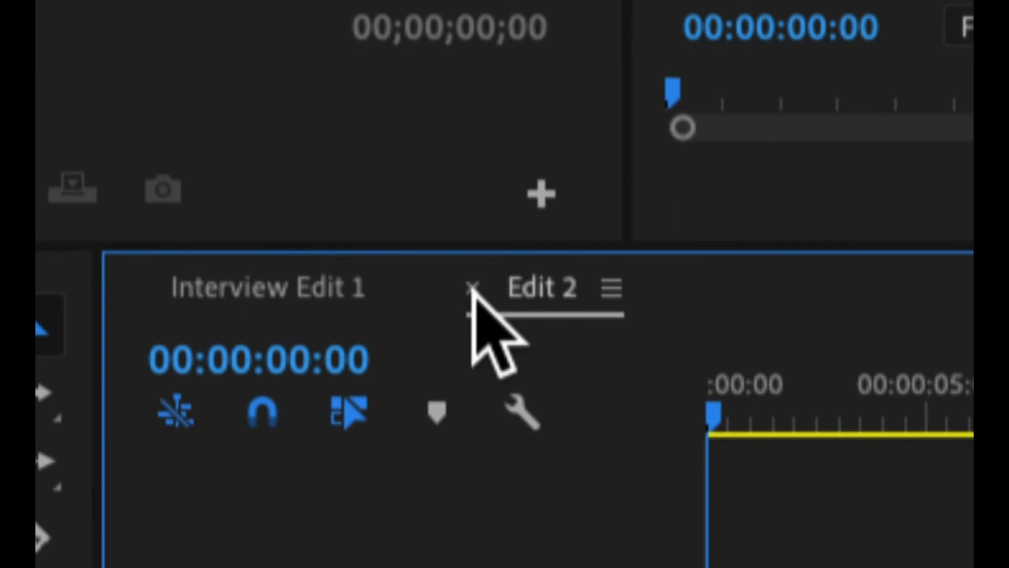
left_click(471, 288)
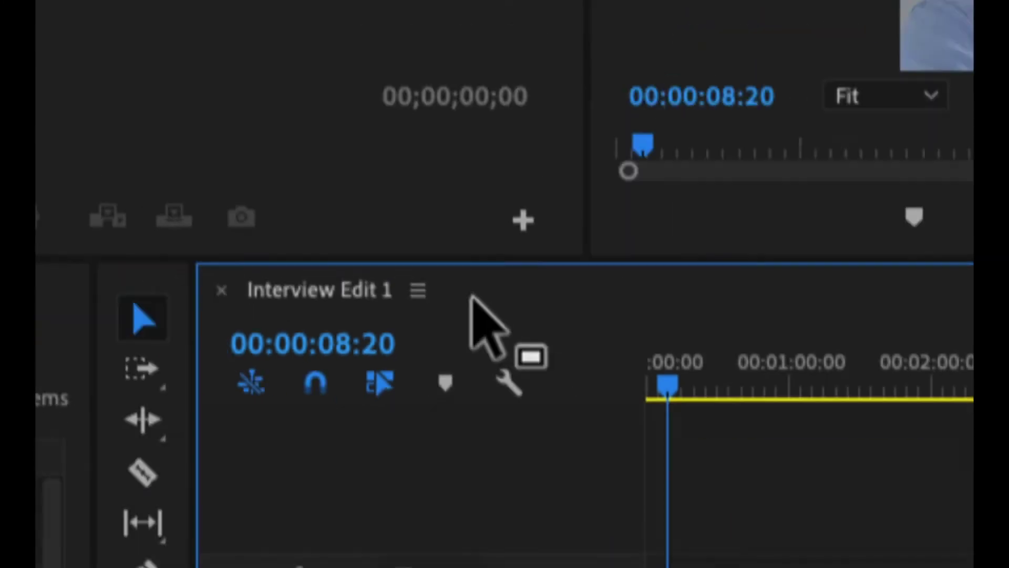